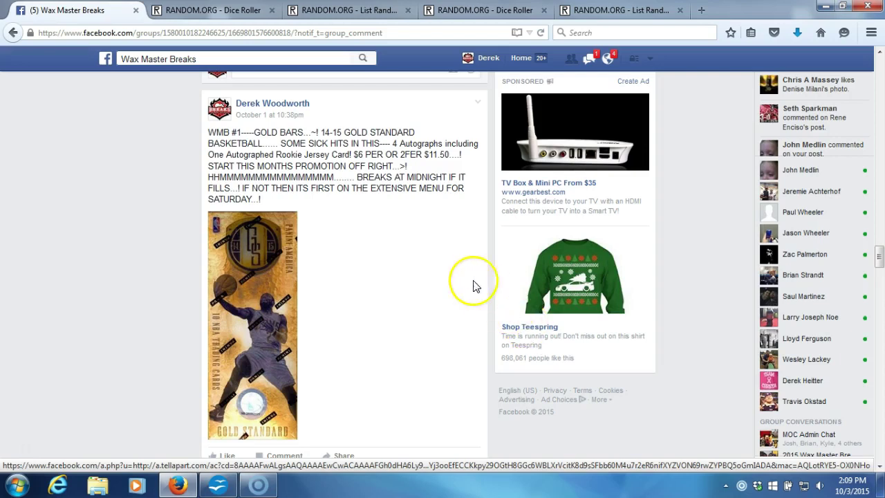
# Comment 'LIVE' on the GOLD STANDARD basketball break post in the Facebook group.
pyautogui.scroll(-1, 387, 285)
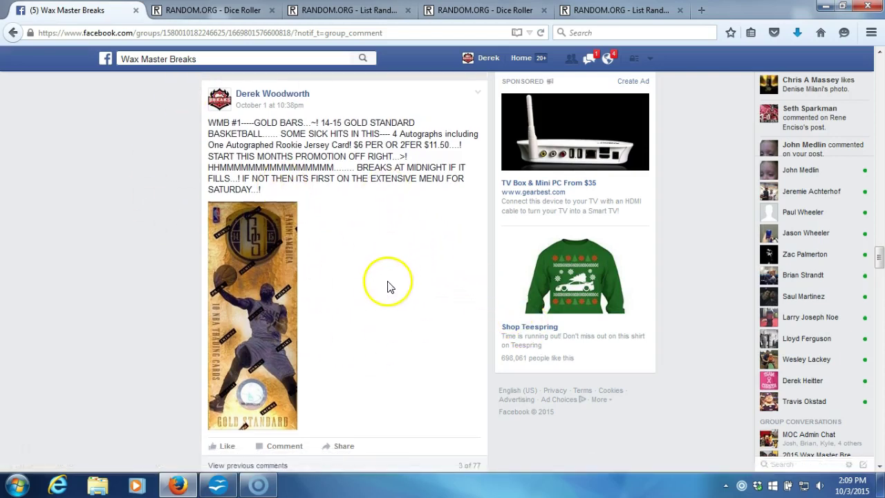
pyautogui.scroll(-5, 388, 284)
pyautogui.scroll(1, 384, 275)
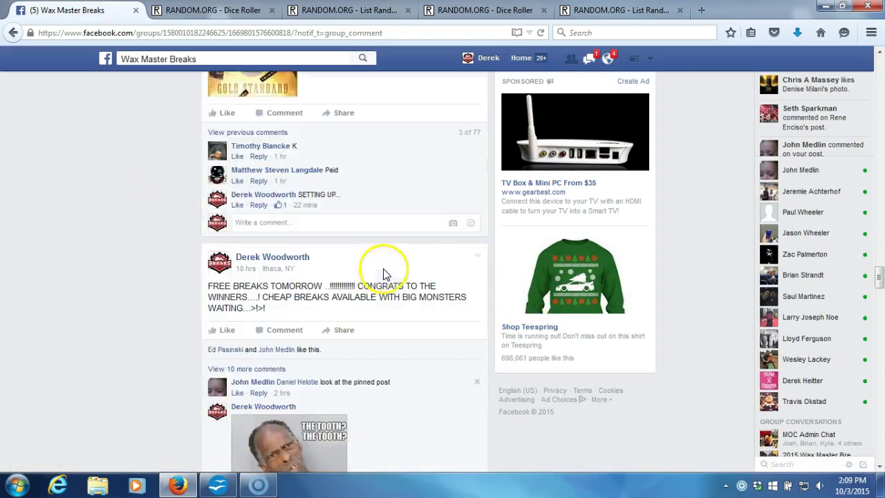
pyautogui.click(308, 239)
pyautogui.write('LIVE.....')
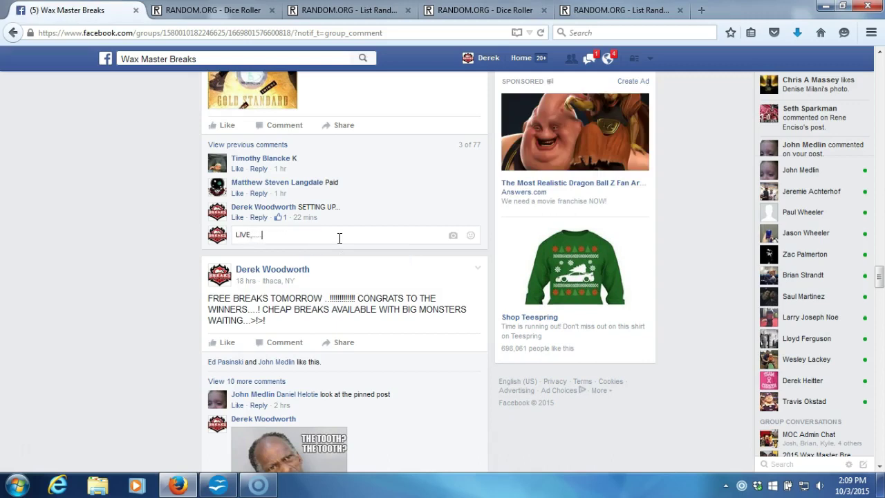
pyautogui.press('Return')
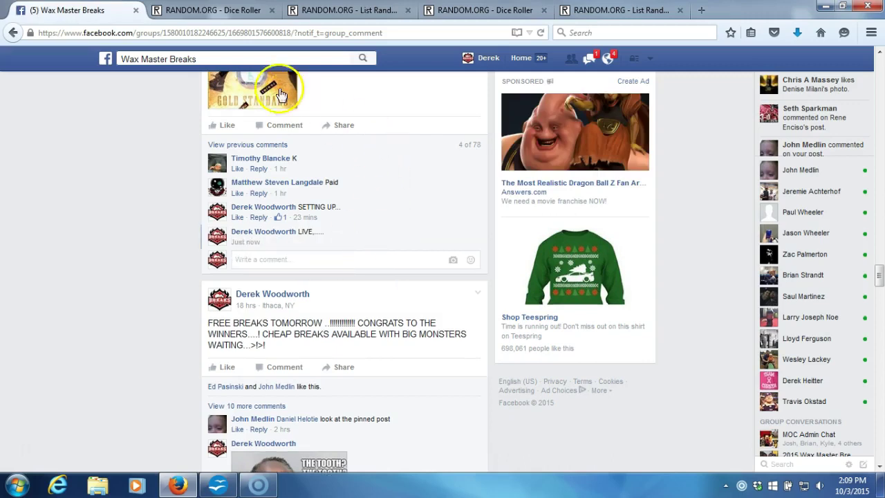
# Roll two dice on the Dice Roller, getting 1 and 6, then return to the List Randomizer.
pyautogui.click(236, 19)
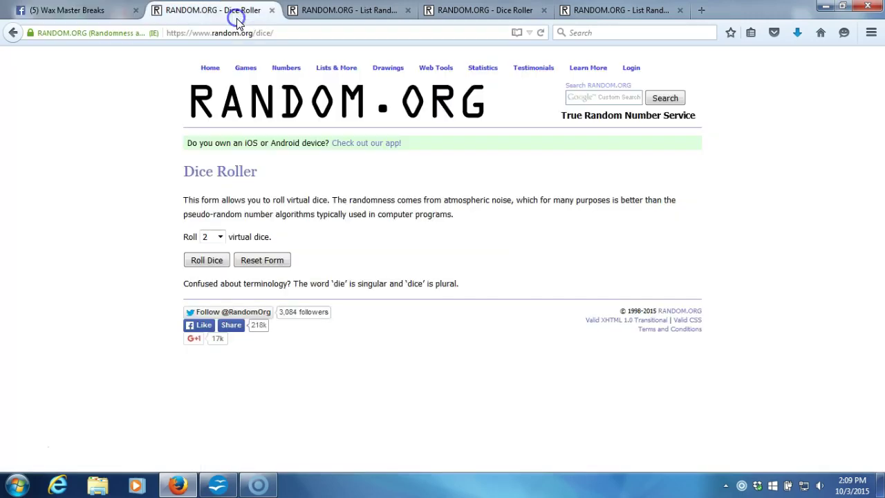
pyautogui.click(205, 262)
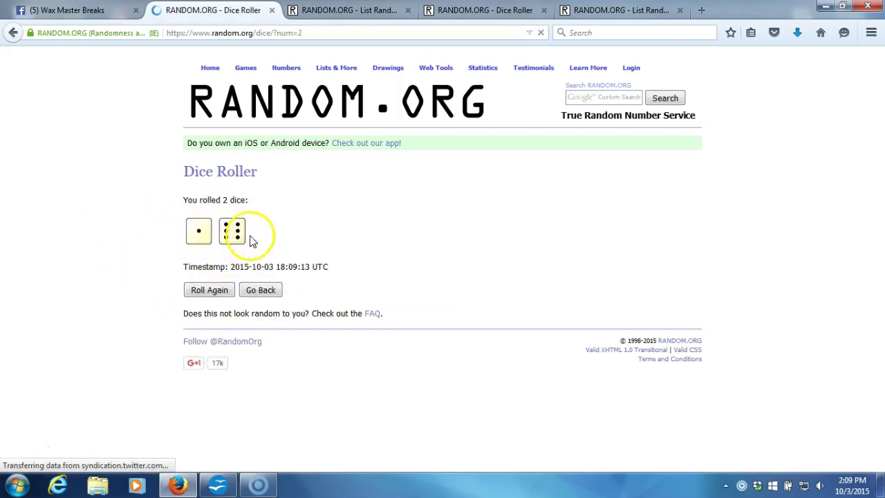
pyautogui.click(368, 11)
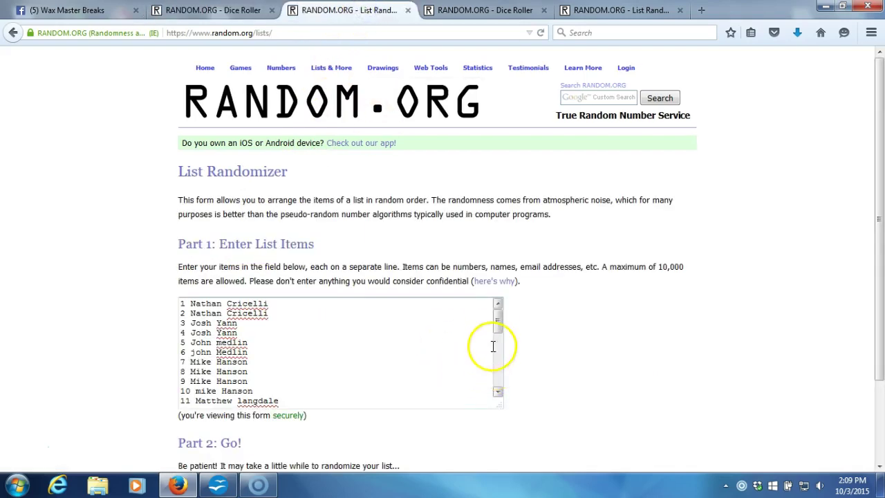
pyautogui.moveTo(499, 330); pyautogui.dragTo(497, 300)
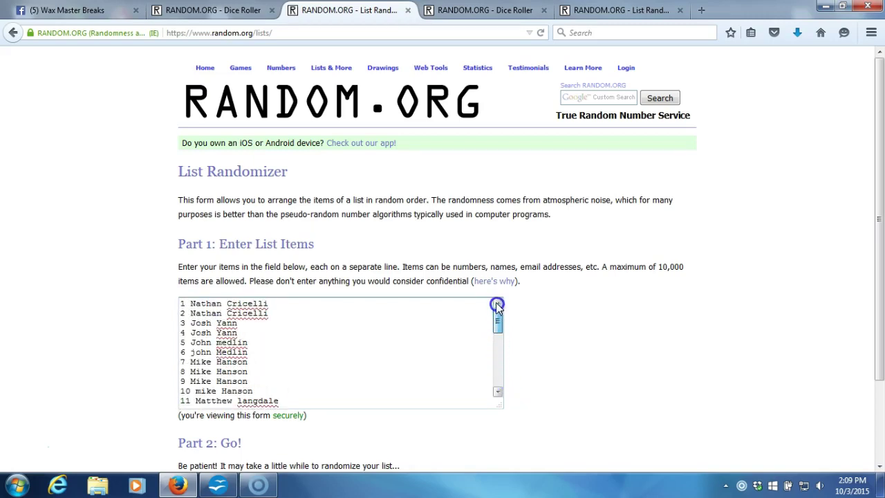
pyautogui.click(228, 14)
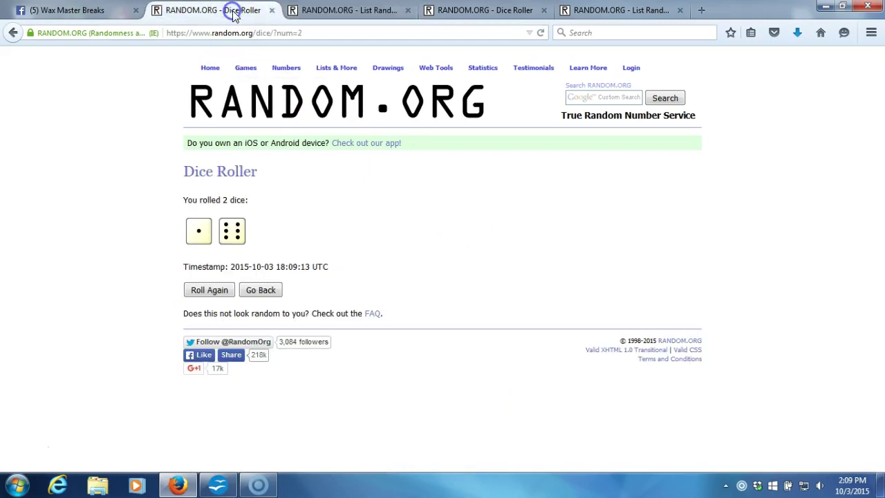
pyautogui.click(334, 13)
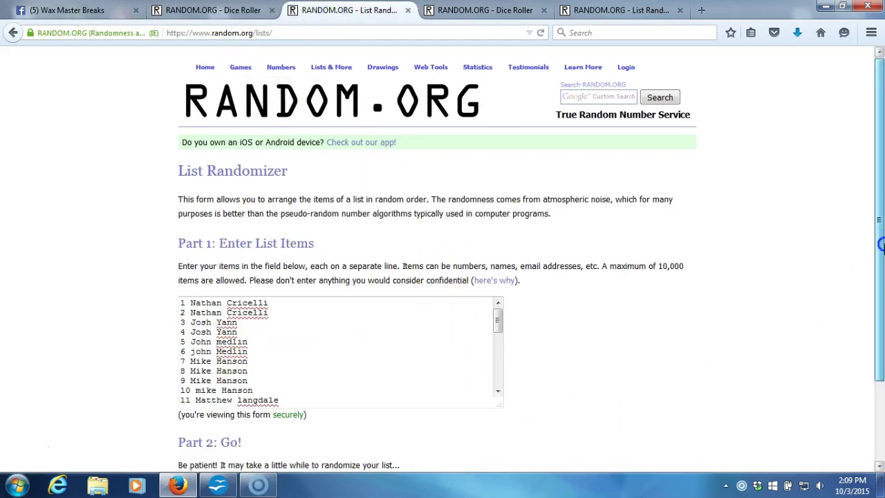
pyautogui.moveTo(877, 266); pyautogui.dragTo(869, 389)
pyautogui.click(852, 485)
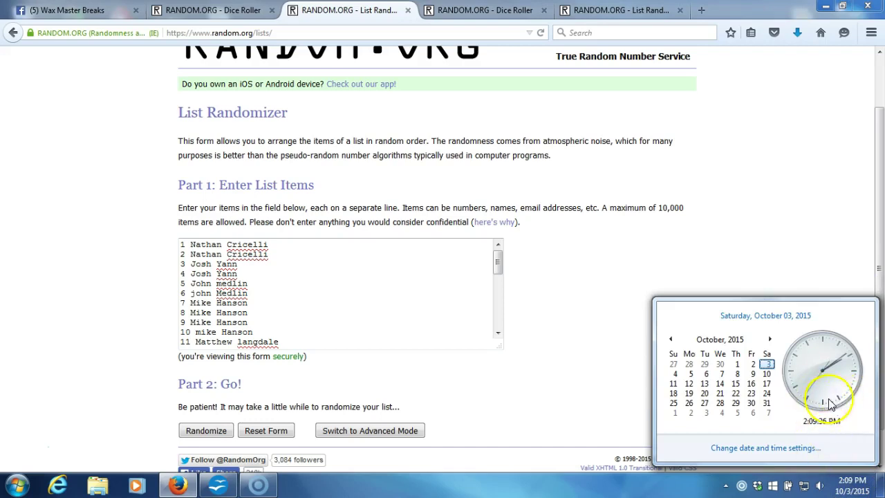
# Randomize the 30-name participant list, then reshuffle it twice, reviewing each new order.
pyautogui.click(560, 338)
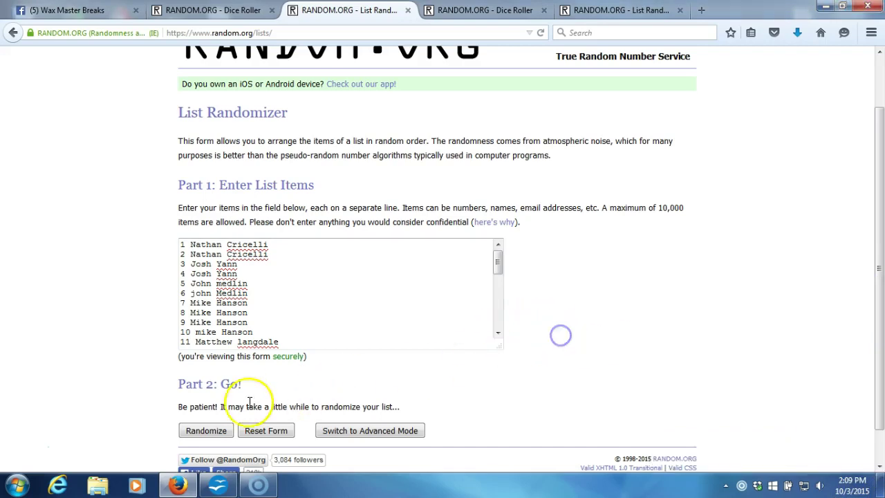
pyautogui.click(218, 433)
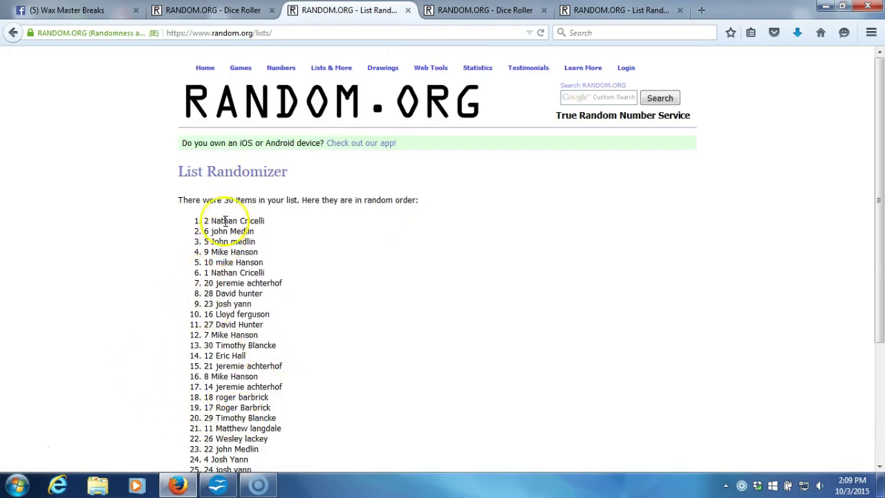
pyautogui.moveTo(223, 200); pyautogui.dragTo(304, 203)
pyautogui.scroll(-5, 256, 286)
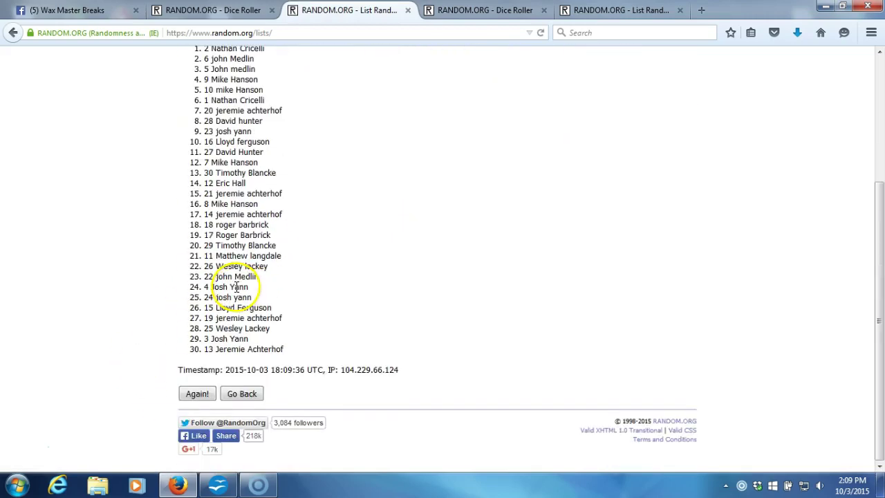
pyautogui.click(201, 395)
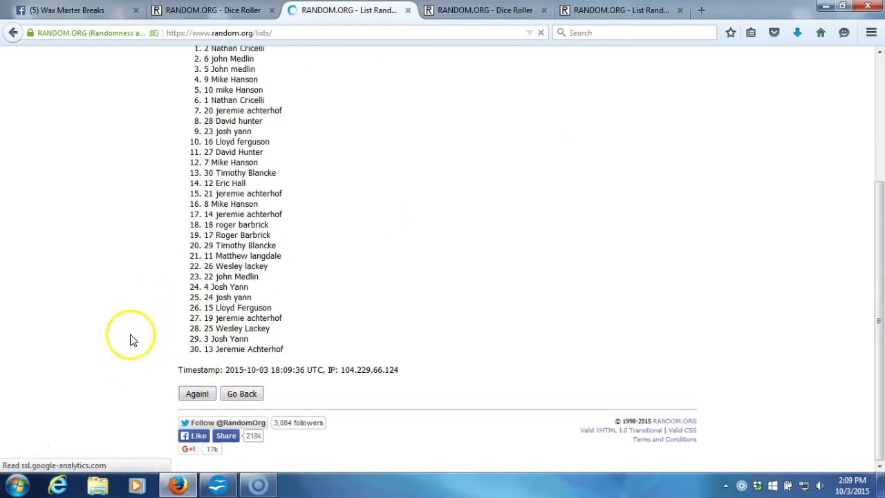
pyautogui.scroll(-3, 218, 331)
pyautogui.scroll(-1, 218, 330)
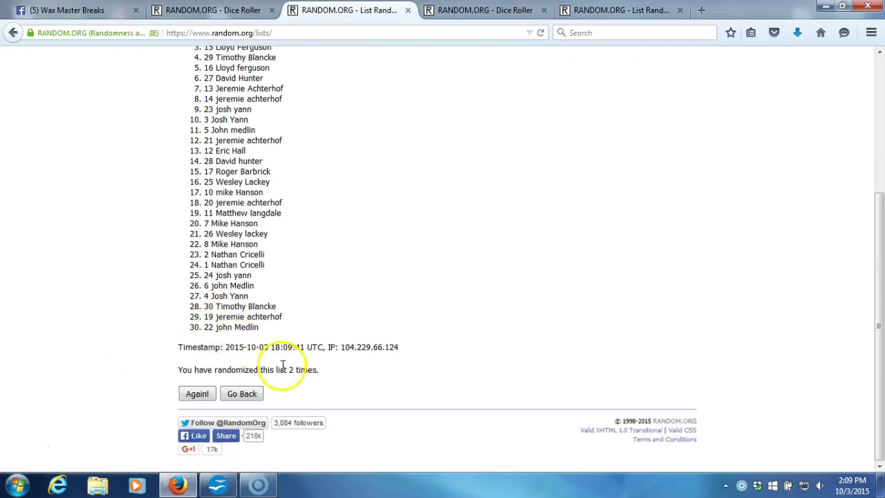
pyautogui.moveTo(284, 372); pyautogui.dragTo(331, 372)
pyautogui.click(200, 393)
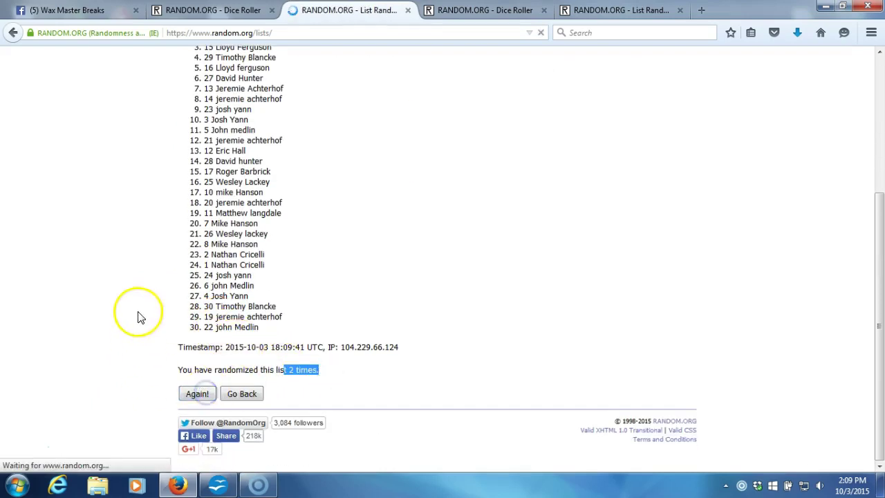
# Reshuffle the participant list three more times, reaching 6 randomizations.
pyautogui.scroll(-4, 141, 329)
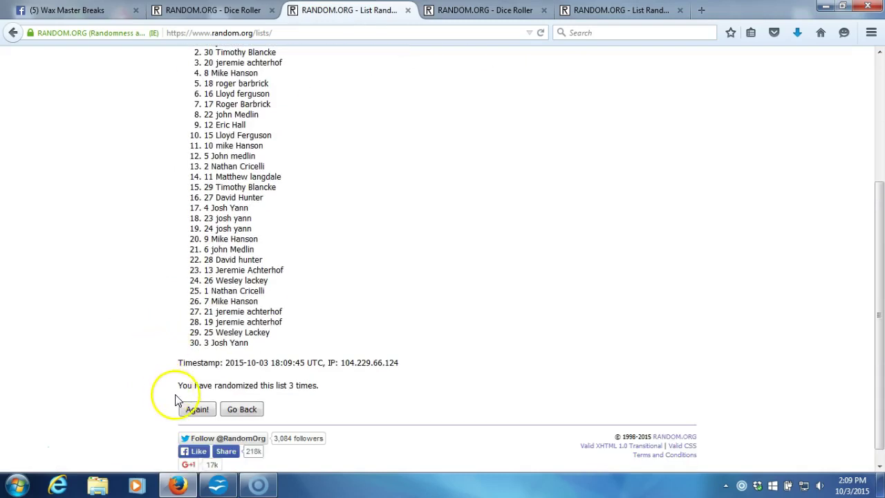
pyautogui.click(196, 408)
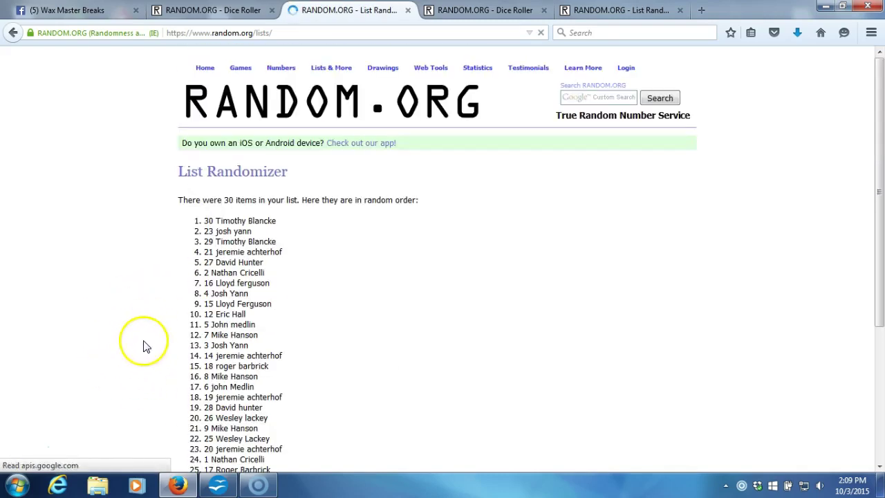
pyautogui.scroll(-5, 152, 349)
pyautogui.click(193, 396)
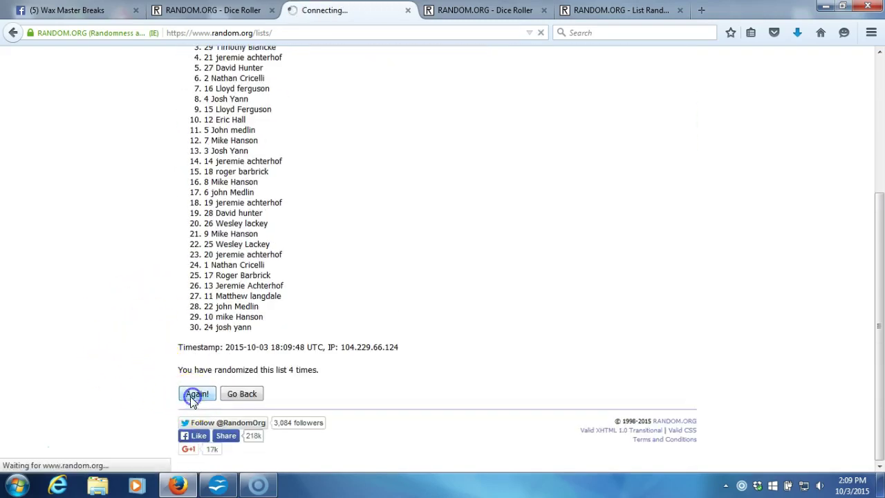
pyautogui.scroll(-5, 153, 343)
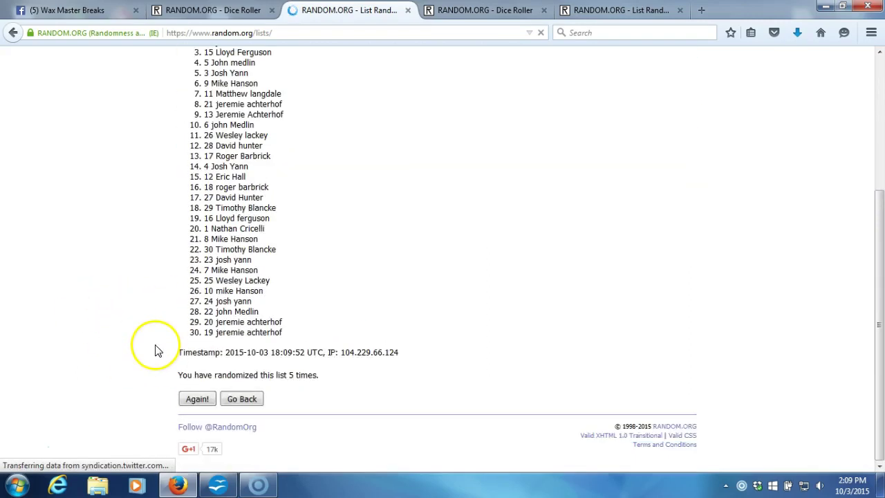
pyautogui.click(198, 409)
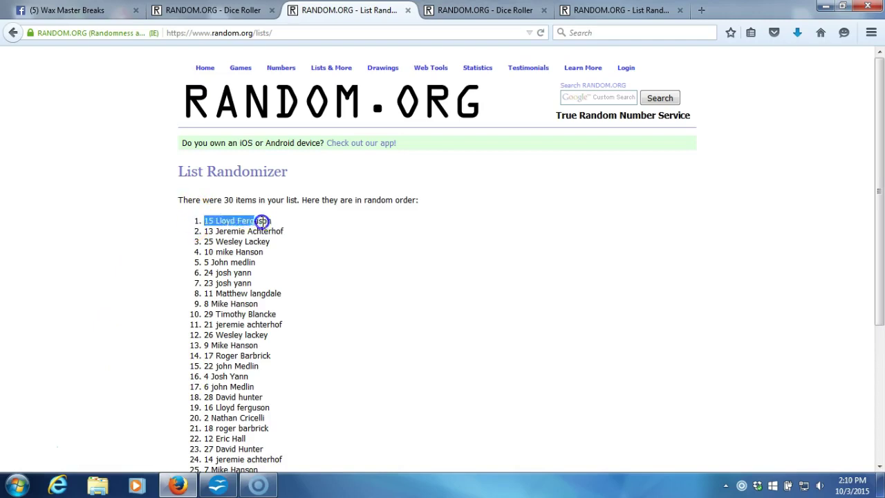
pyautogui.scroll(-5, 280, 231)
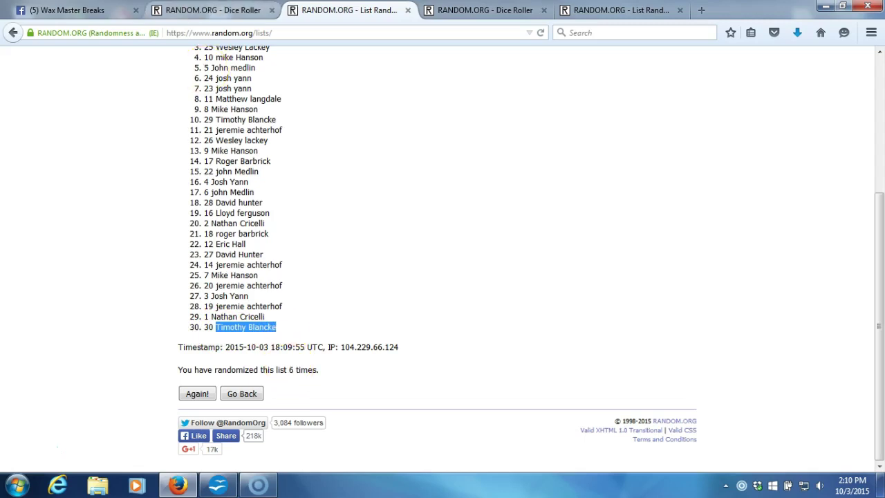
# Recheck the dice roll result, return to the shuffled list, and check the current time.
pyautogui.click(208, 10)
pyautogui.click(383, 11)
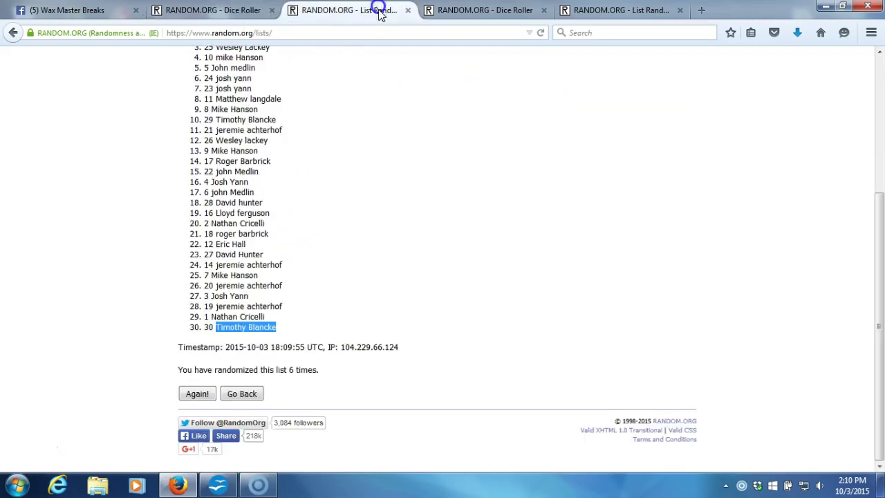
pyautogui.click(855, 486)
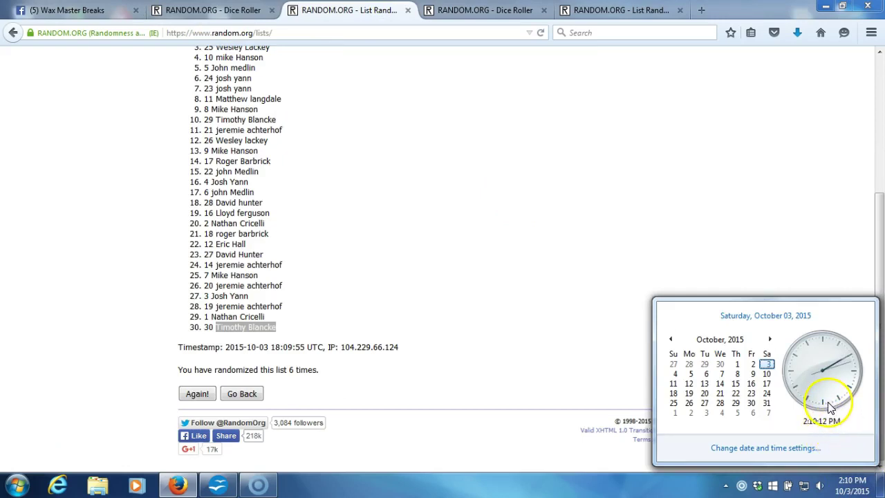
pyautogui.click(581, 350)
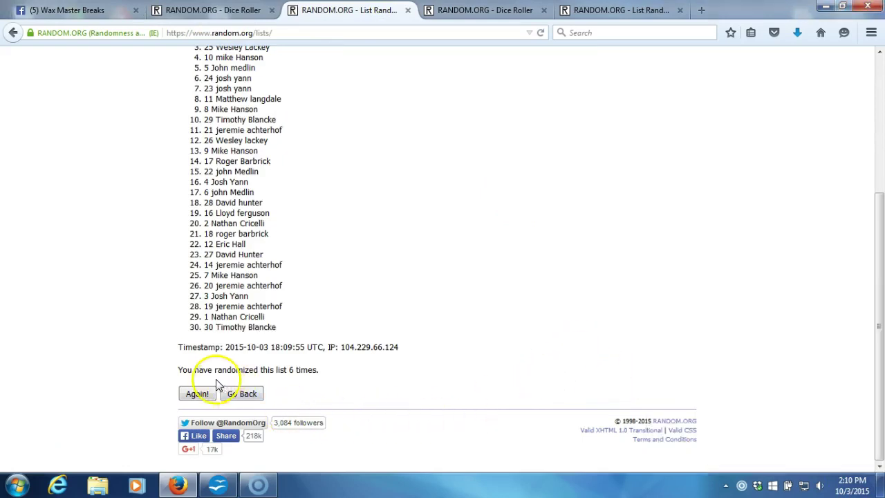
# Reshuffle the participant list once more and select all 30 entries for copying.
pyautogui.click(197, 393)
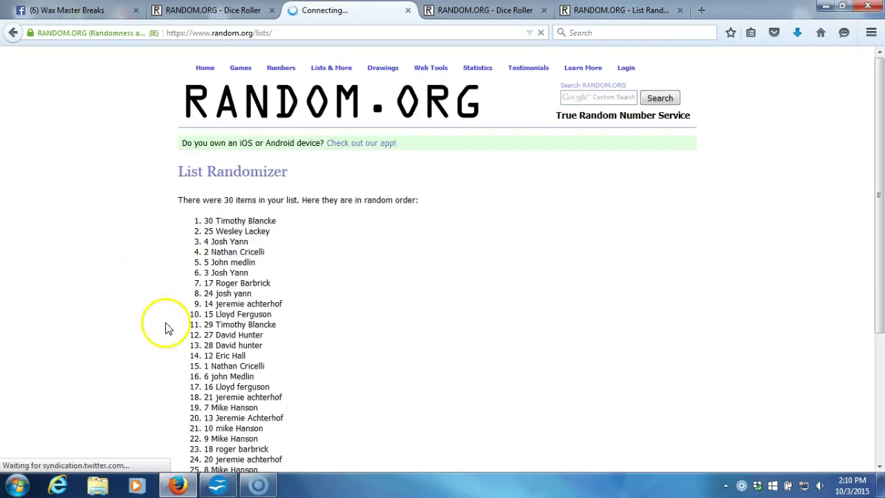
pyautogui.moveTo(201, 220); pyautogui.dragTo(298, 447)
pyautogui.rightClick(228, 382)
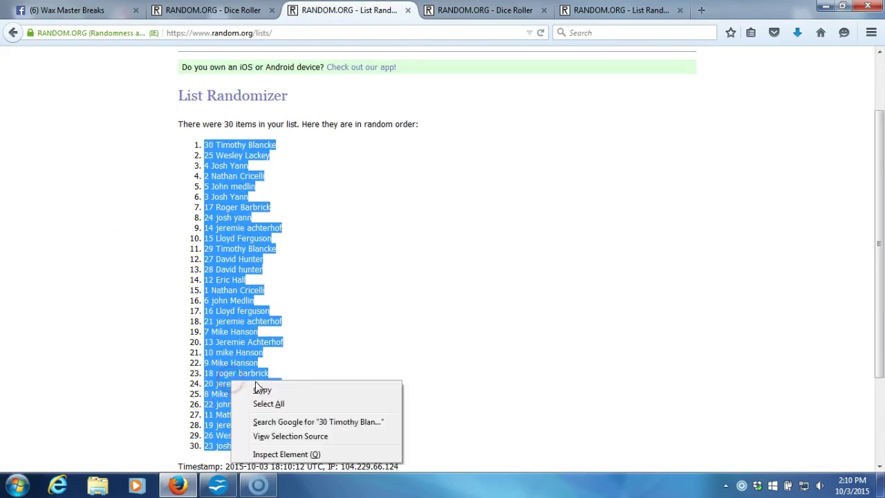
# Copy the shuffled participant list and paste it into column A from A1 as HTML.
pyautogui.click(232, 389)
pyautogui.click(218, 485)
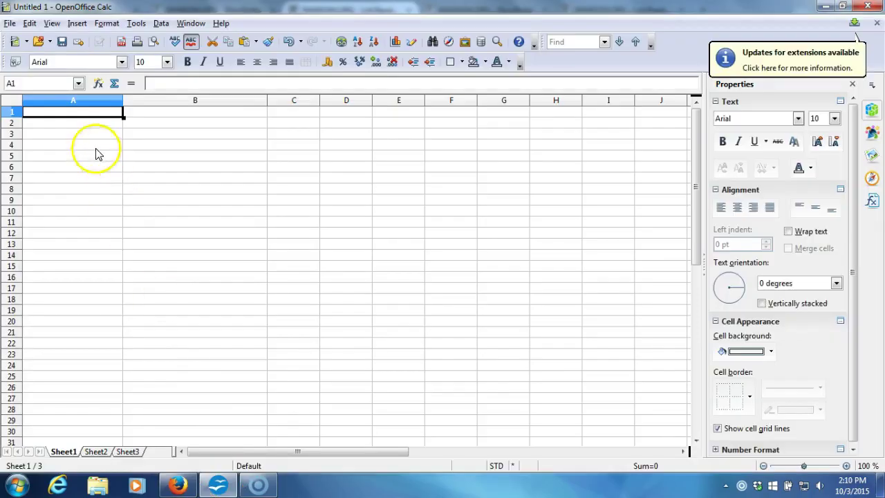
pyautogui.rightClick(63, 113)
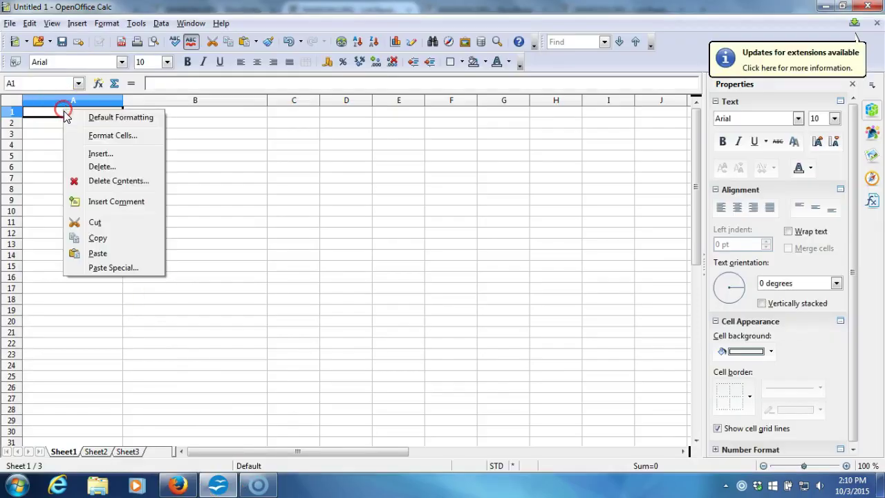
pyautogui.click(108, 267)
pyautogui.click(486, 225)
pyautogui.click(586, 177)
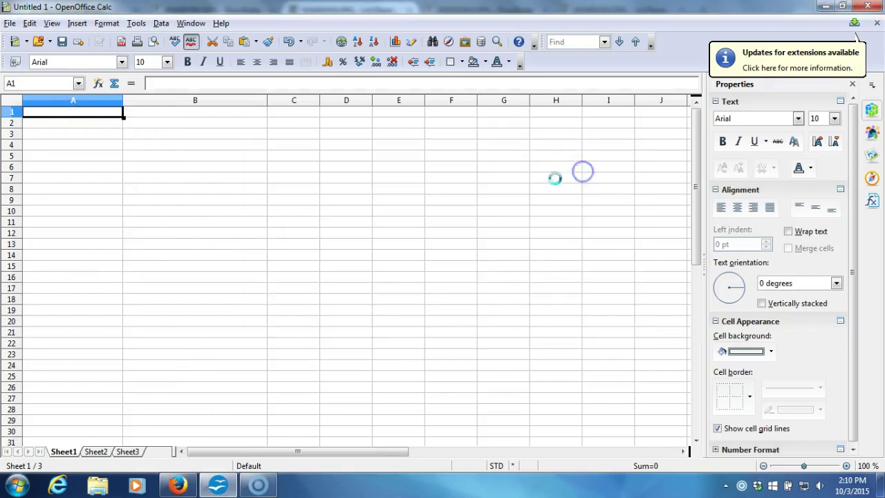
pyautogui.click(205, 114)
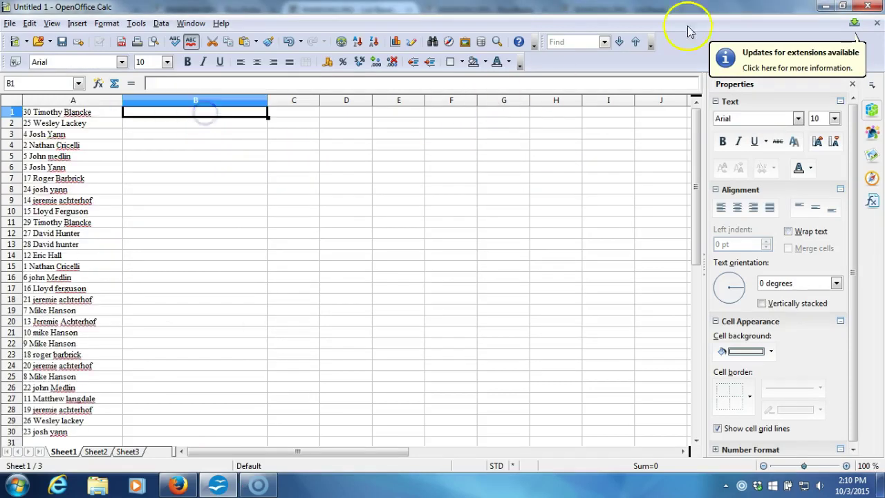
# Roll two dice again on the Dice Roller, getting 5 and 1.
pyautogui.click(824, 6)
pyautogui.click(474, 10)
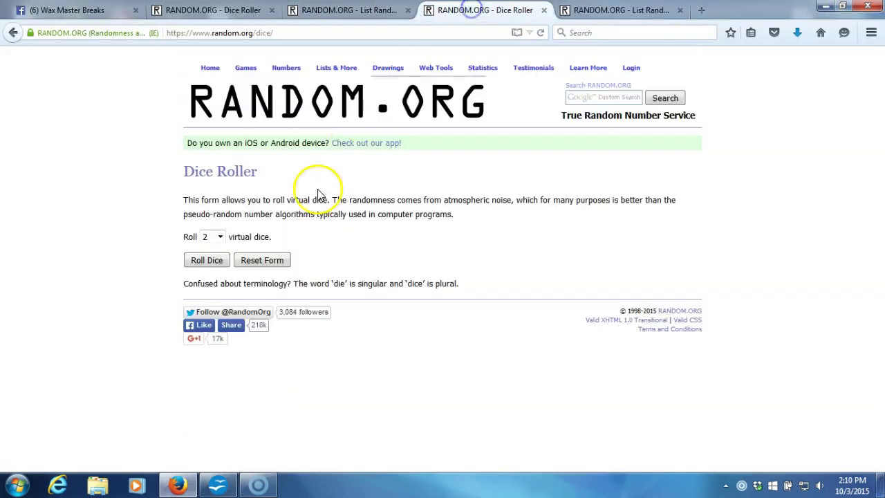
pyautogui.click(212, 264)
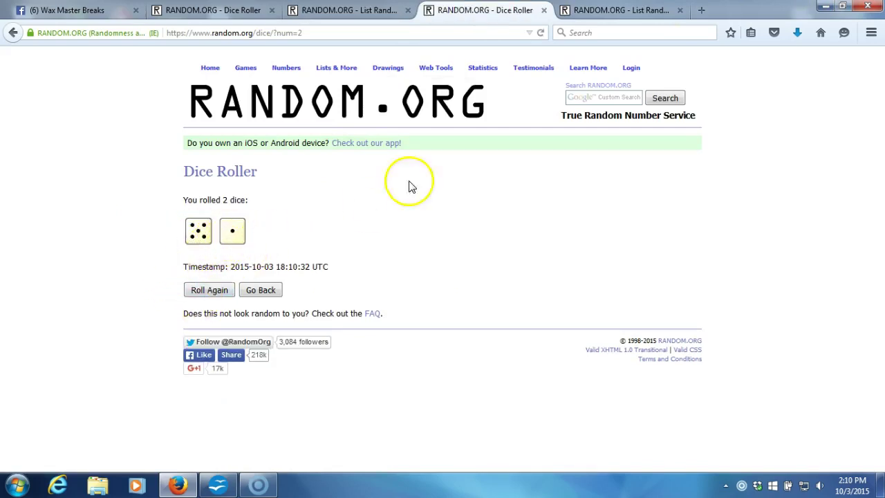
# Open the List Randomizer holding the 30 NBA teams, check the clock, and scroll to Randomize.
pyautogui.click(615, 11)
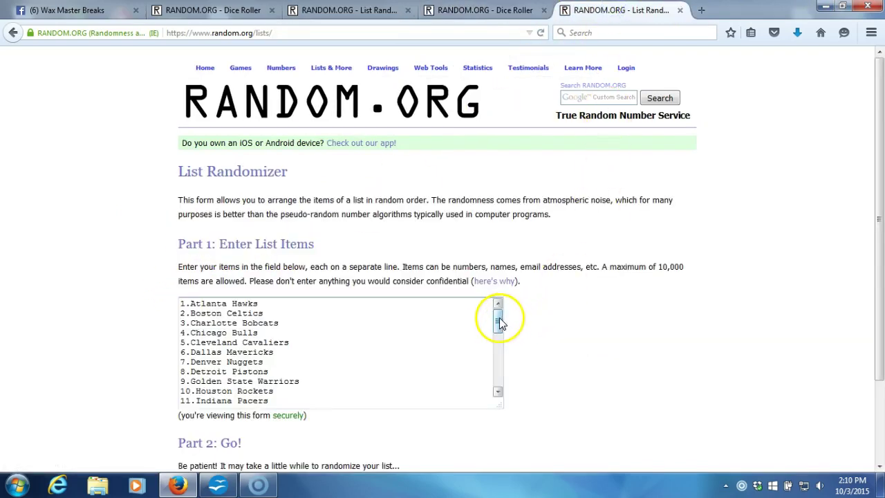
pyautogui.moveTo(499, 323)
pyautogui.mouseDown()
pyautogui.moveTo(511, 381)
pyautogui.moveTo(497, 306)
pyautogui.mouseUp()
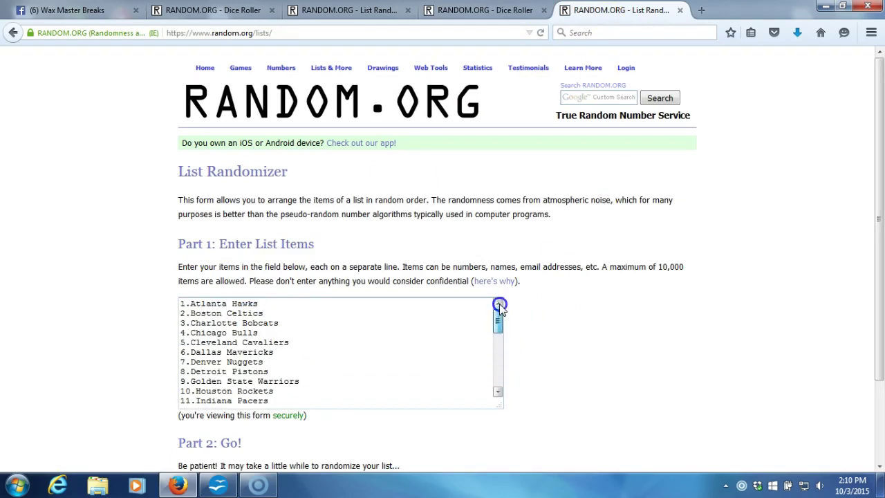
pyautogui.click(845, 477)
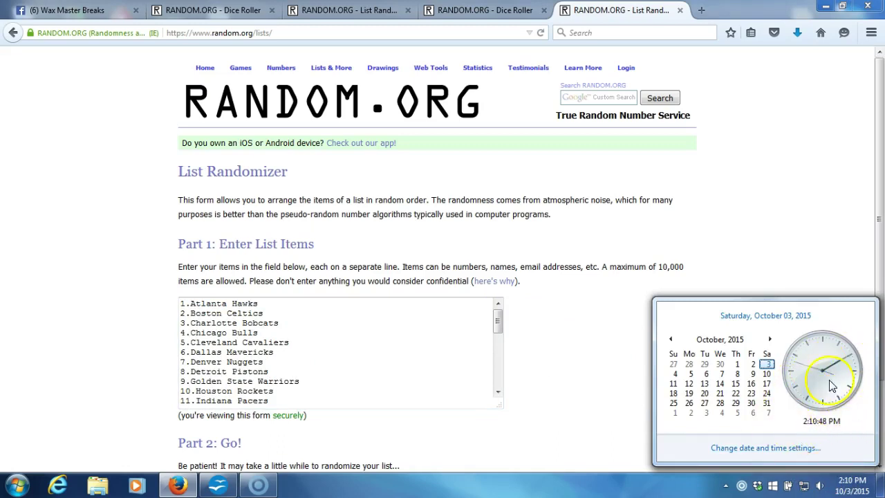
pyautogui.click(577, 384)
pyautogui.scroll(-3, 576, 381)
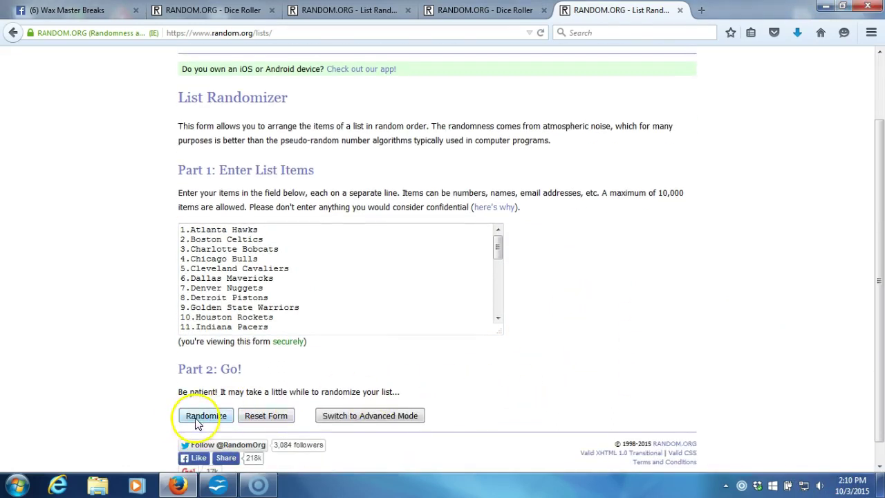
# Randomize the NBA team list and reshuffle it twice more.
pyautogui.click(200, 414)
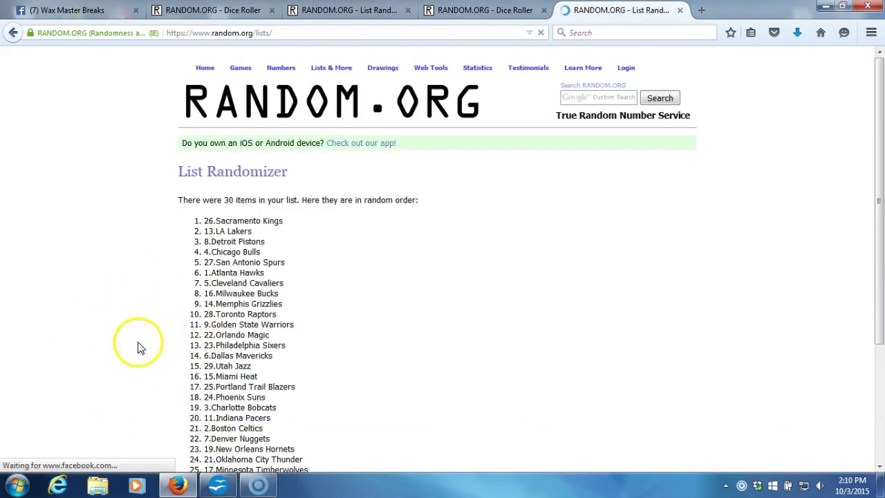
pyautogui.moveTo(198, 199); pyautogui.dragTo(284, 200)
pyautogui.scroll(-5, 269, 256)
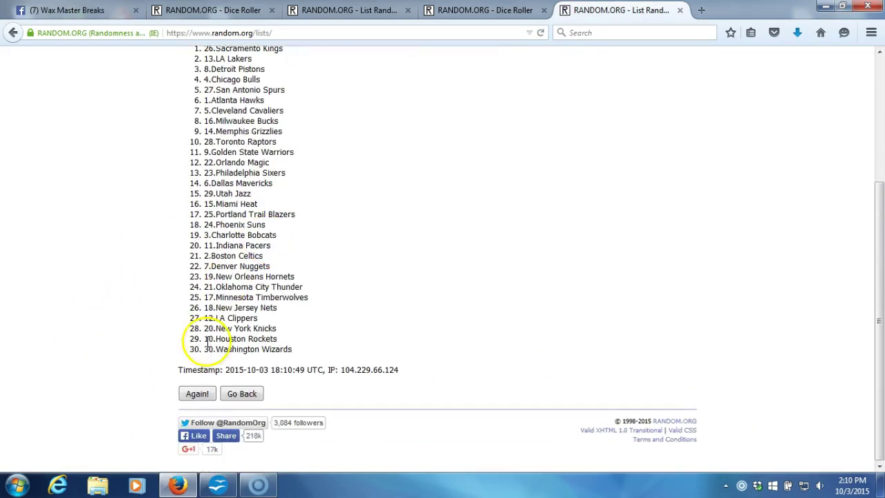
pyautogui.click(199, 394)
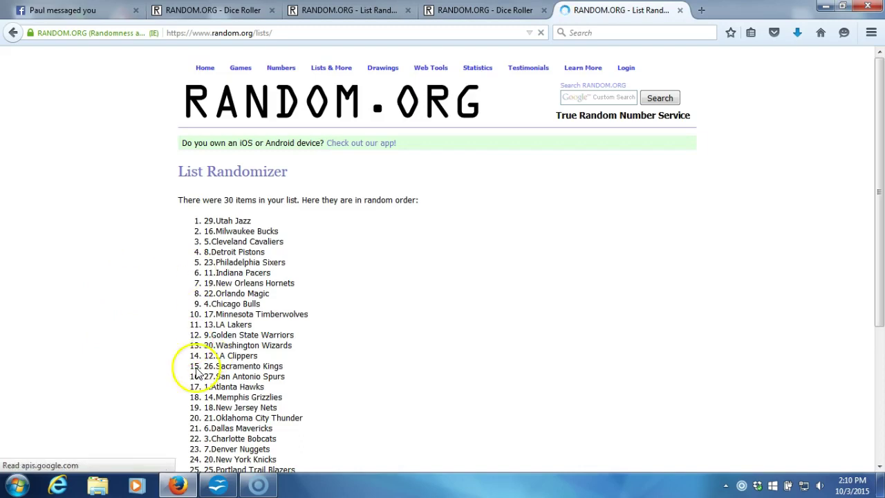
pyautogui.scroll(-4, 216, 324)
pyautogui.scroll(-2, 216, 325)
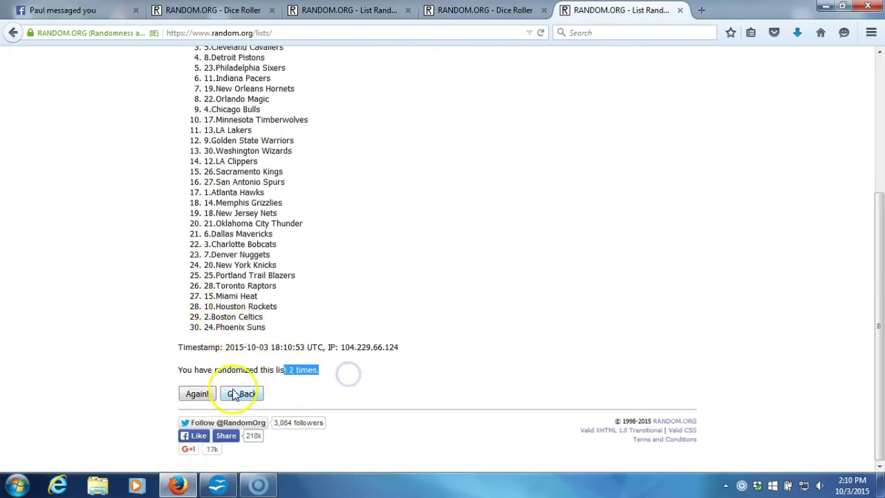
pyautogui.click(205, 401)
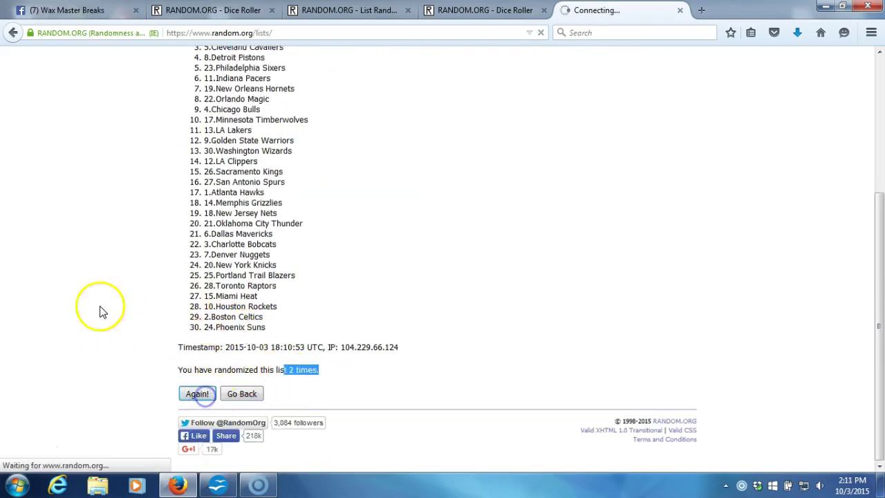
pyautogui.scroll(-3, 185, 303)
pyautogui.scroll(-3, 181, 325)
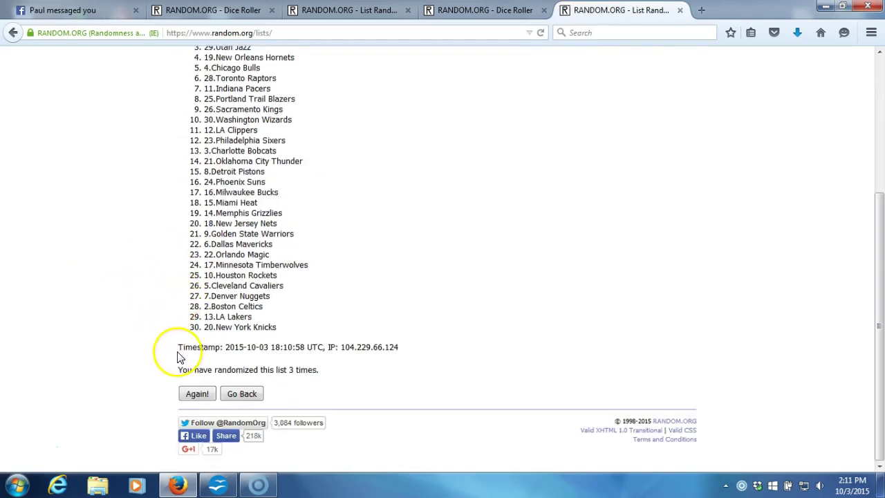
# Reshuffle the team list a fourth and fifth time, then recheck the dice result and clock.
pyautogui.click(197, 393)
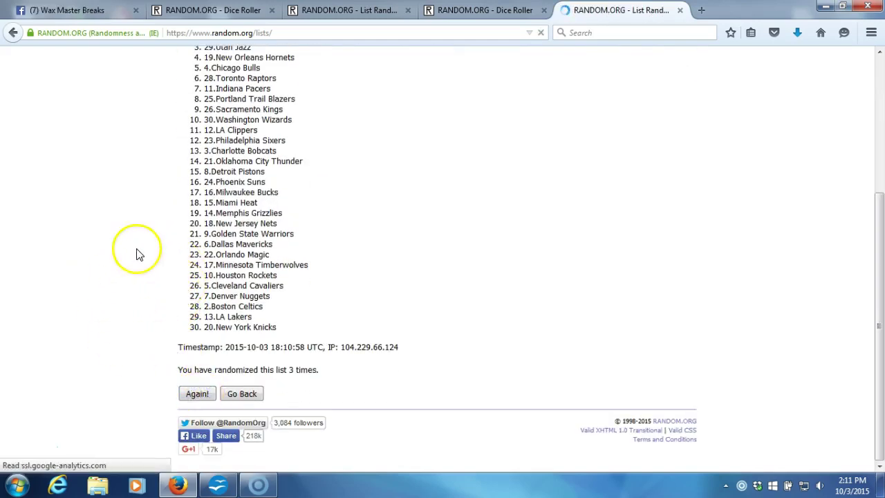
pyautogui.scroll(-6, 156, 287)
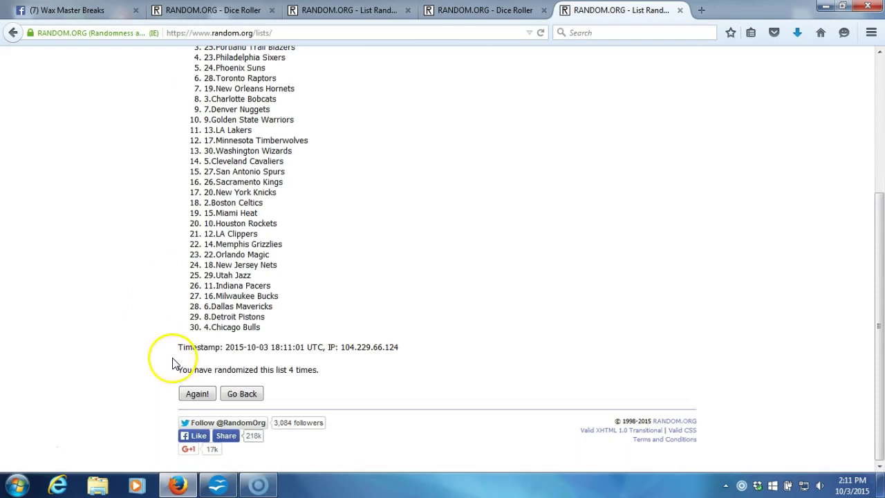
pyautogui.click(198, 393)
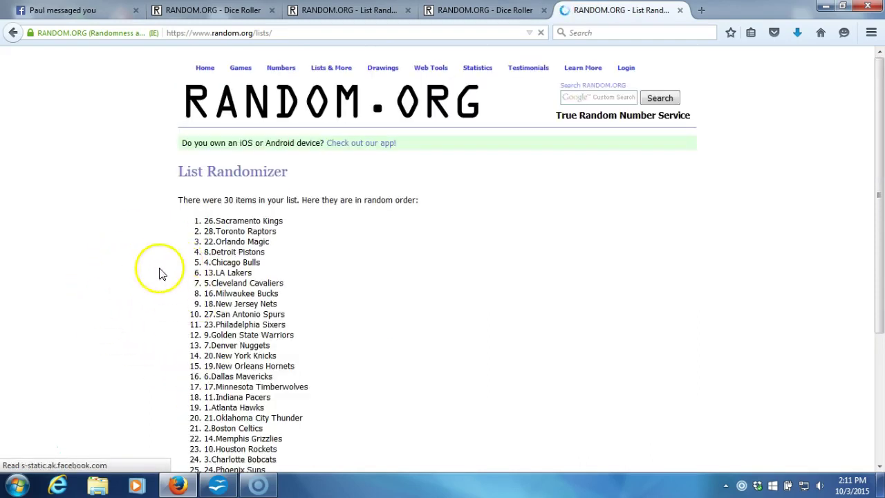
pyautogui.moveTo(203, 221); pyautogui.dragTo(302, 235)
pyautogui.scroll(-5, 292, 233)
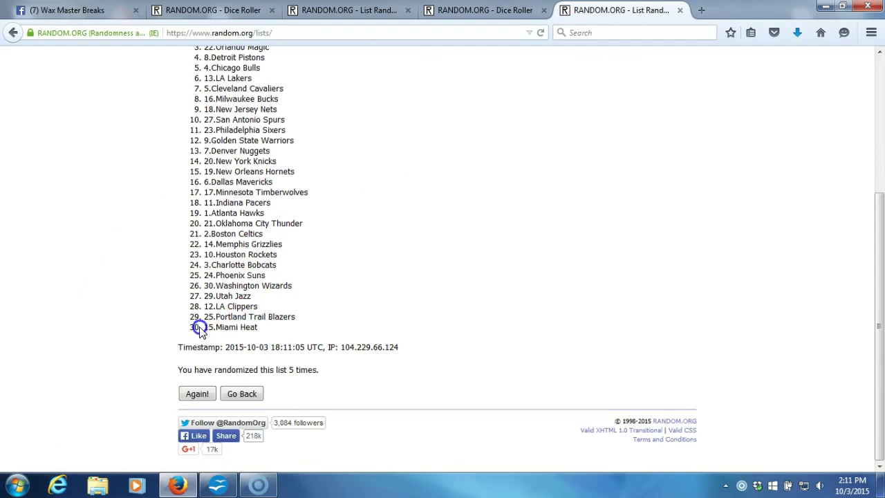
pyautogui.click(527, 11)
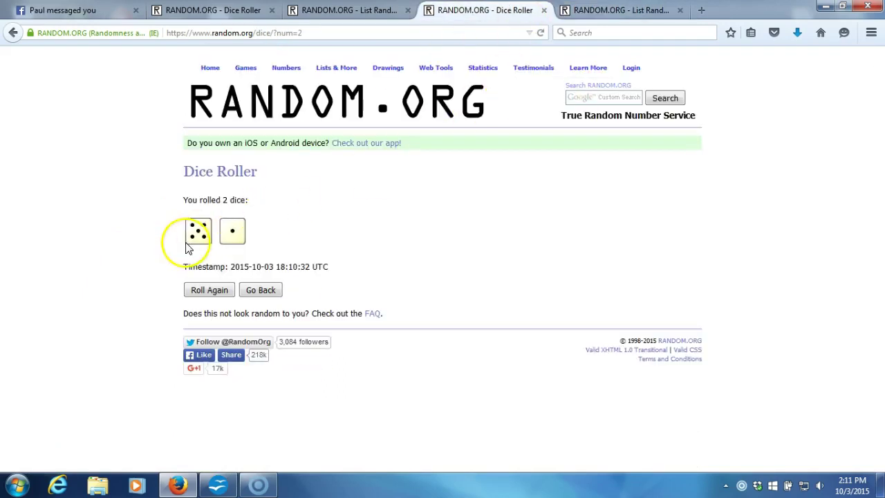
pyautogui.click(611, 11)
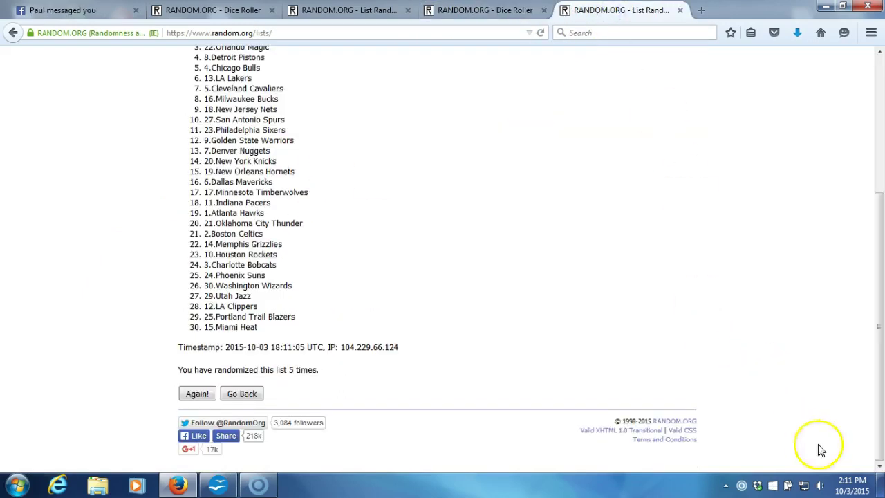
pyautogui.click(861, 491)
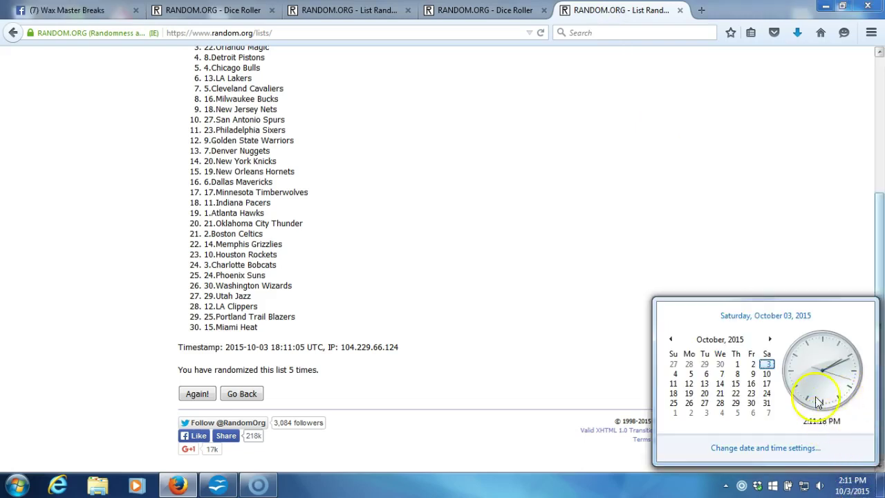
pyautogui.click(533, 300)
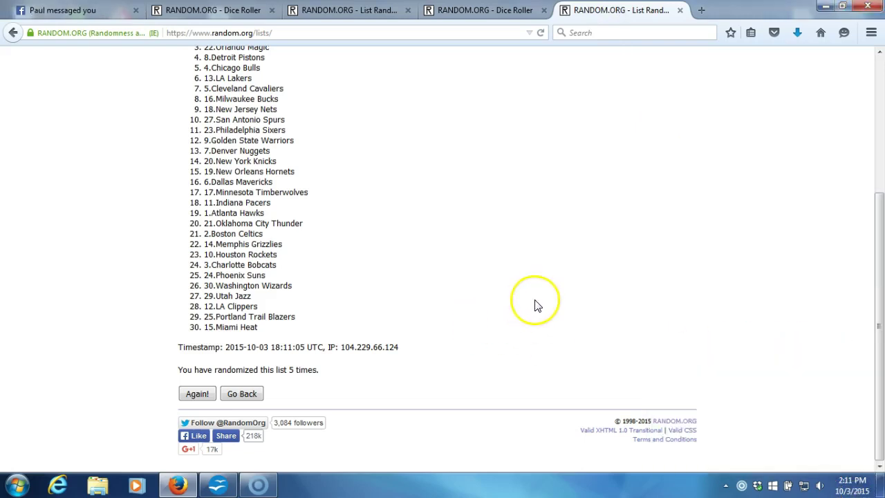
# Shuffle the teams a sixth time, with Sacramento Kings first, and copy all 30 names.
pyautogui.click(197, 394)
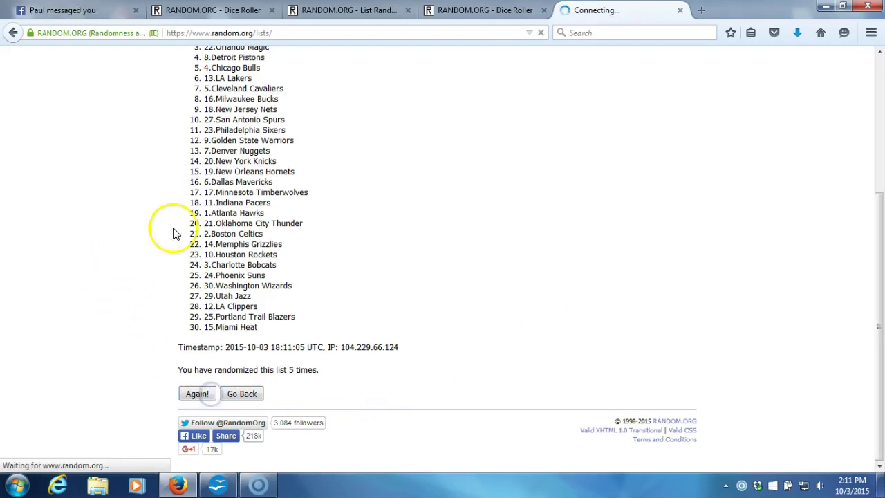
pyautogui.moveTo(205, 221); pyautogui.dragTo(280, 337)
pyautogui.rightClick(275, 277)
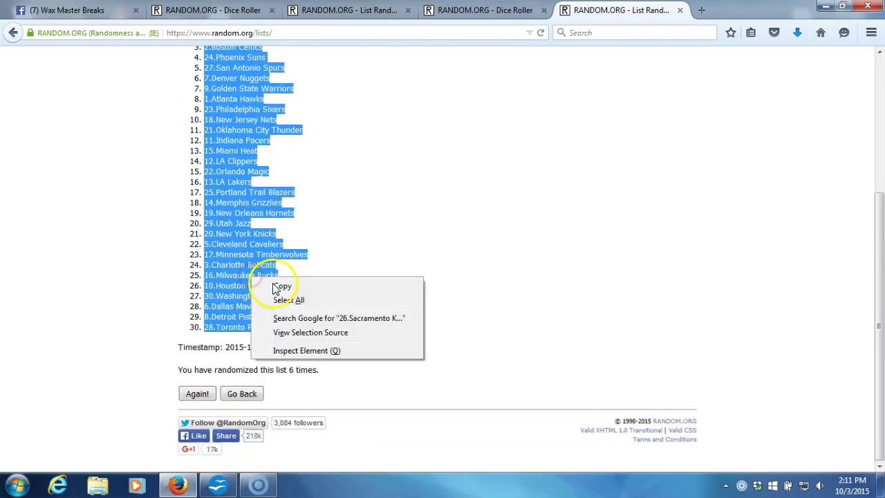
pyautogui.click(278, 284)
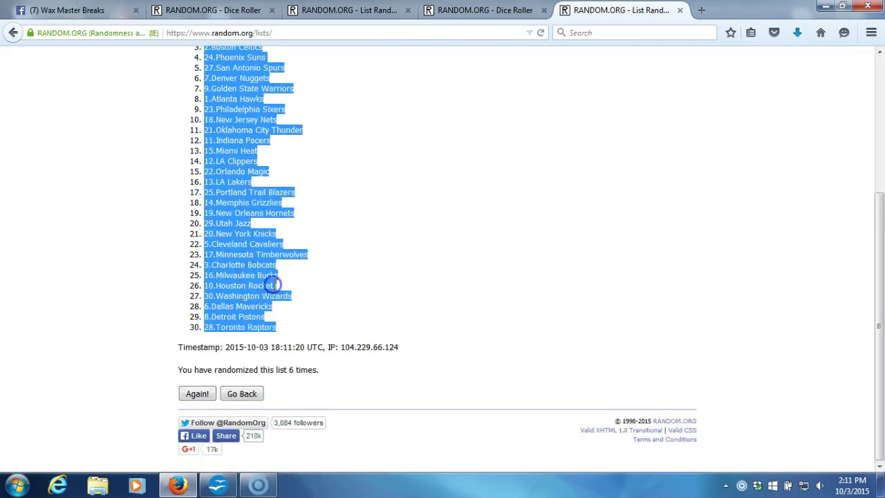
pyautogui.click(509, 13)
pyautogui.click(613, 12)
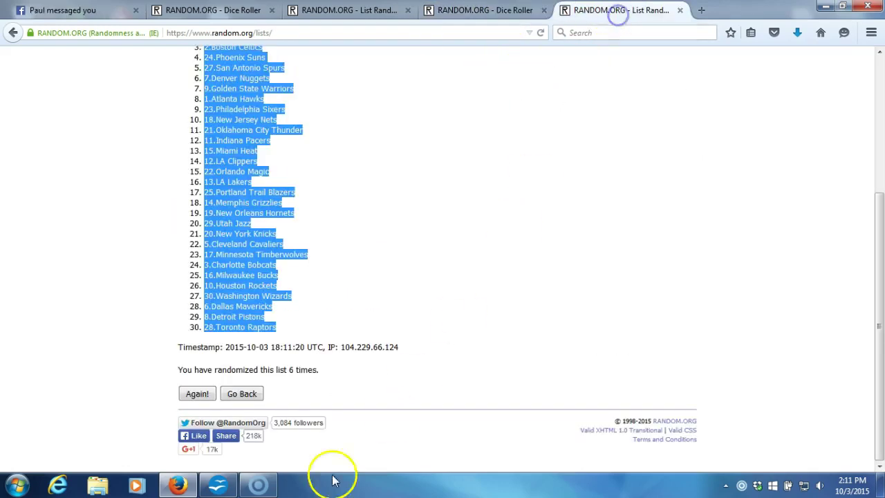
# Paste Special the 30 shuffled NBA teams into column B starting at B1.
pyautogui.click(258, 484)
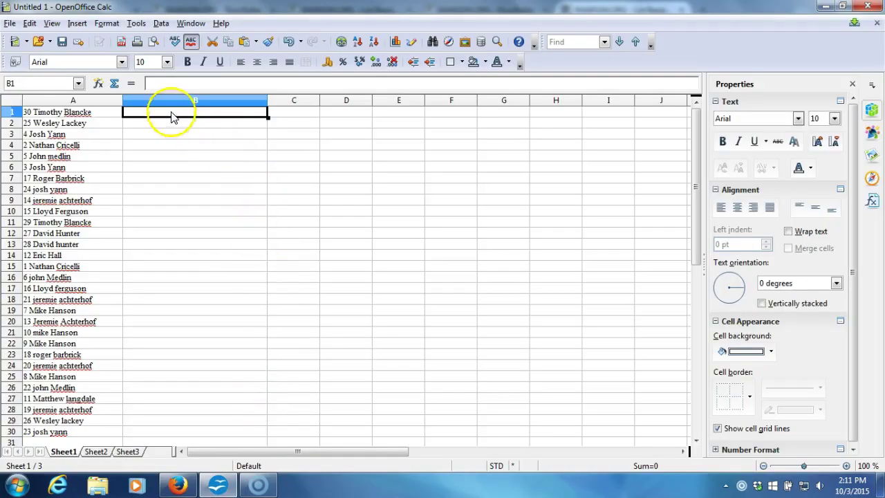
pyautogui.rightClick(174, 110)
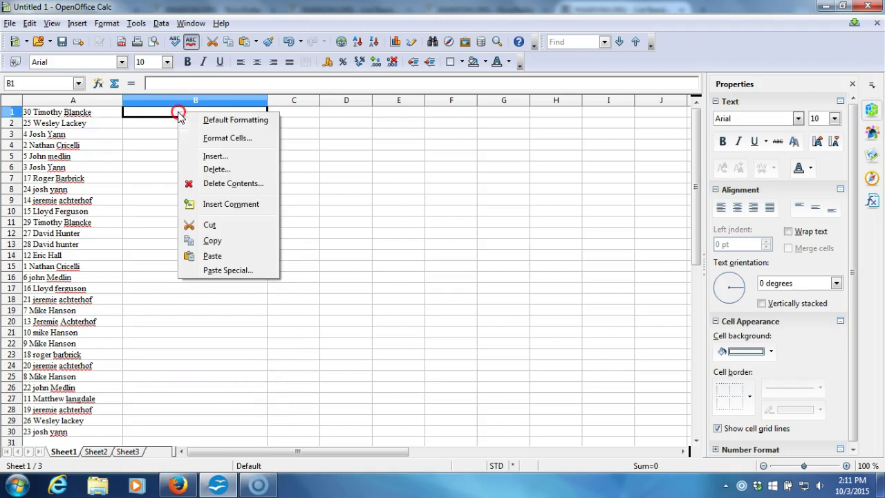
pyautogui.click(228, 270)
pyautogui.click(583, 177)
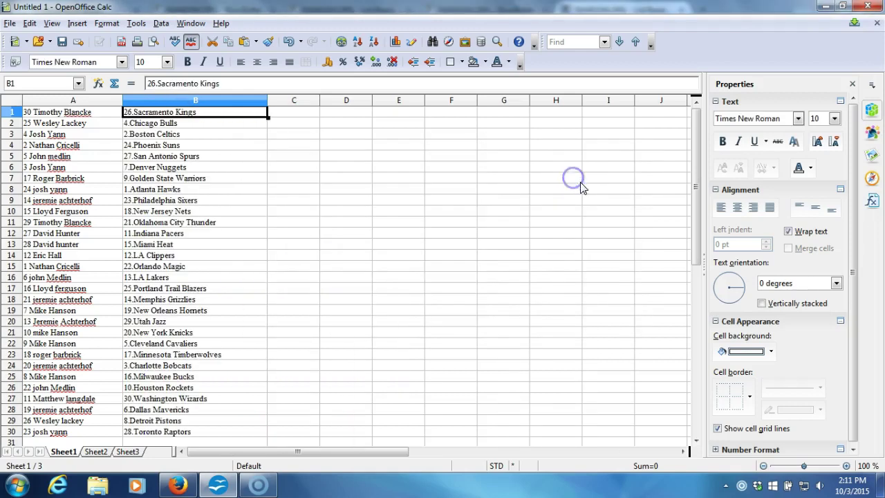
pyautogui.click(330, 306)
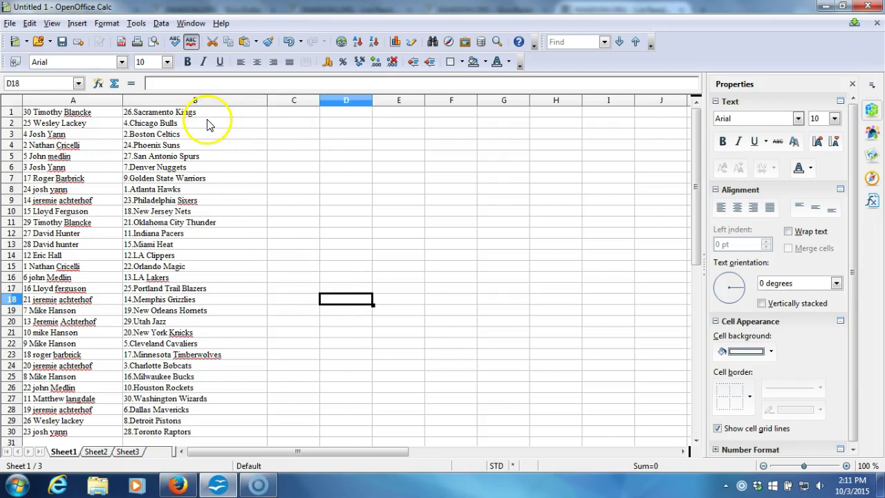